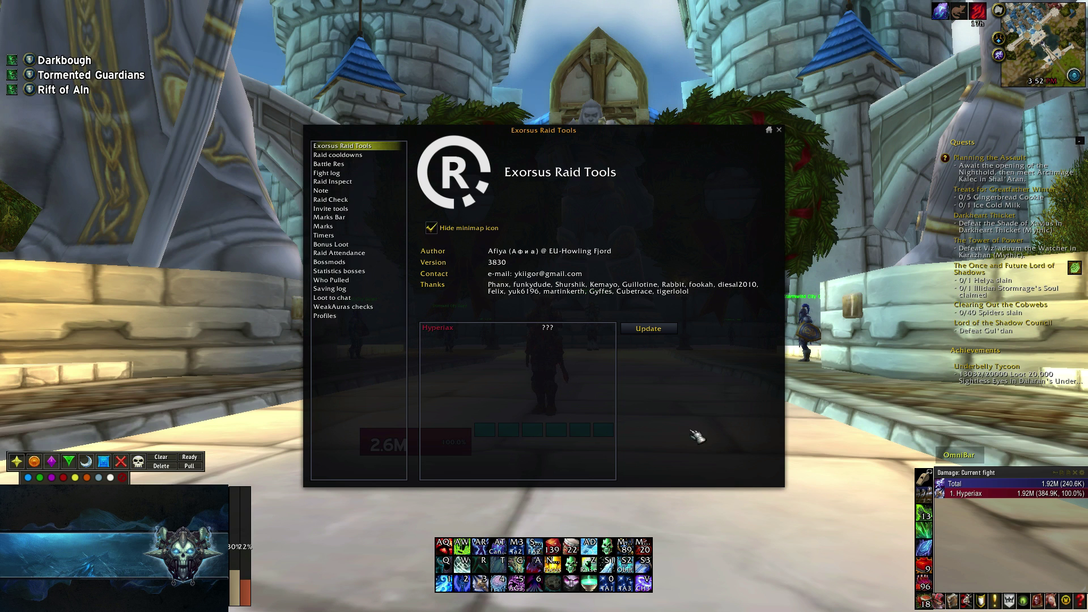
Open Raid cooldowns and scroll its tracked spells, e.g. Aura Mastery, Tranquility, Revival.
left_click(340, 155)
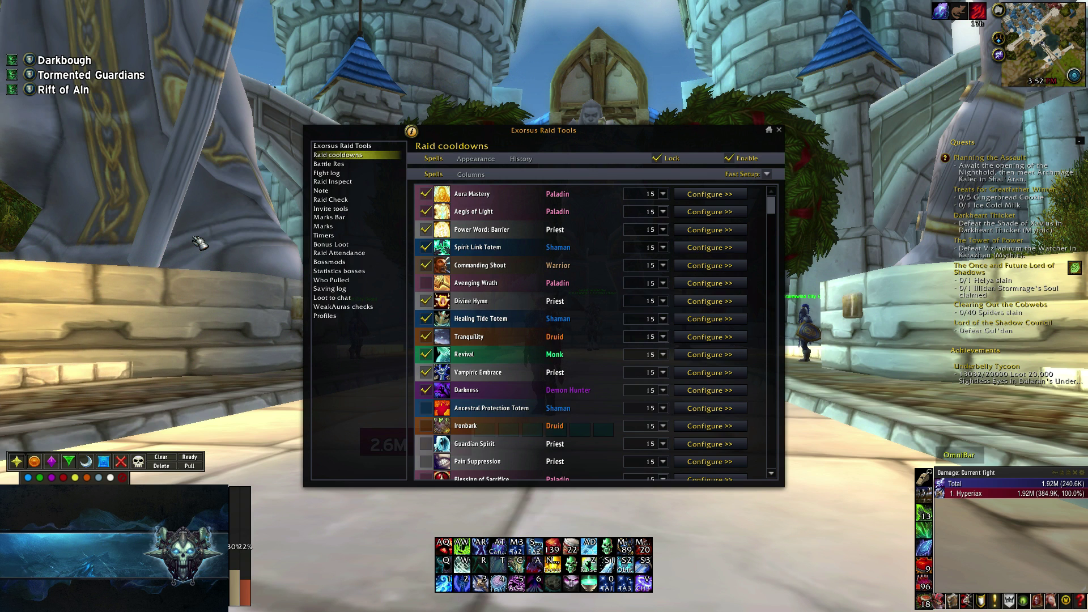
mouse_move(770, 206)
left_mouse_down()
mouse_move(773, 444)
mouse_move(779, 219)
left_mouse_up()
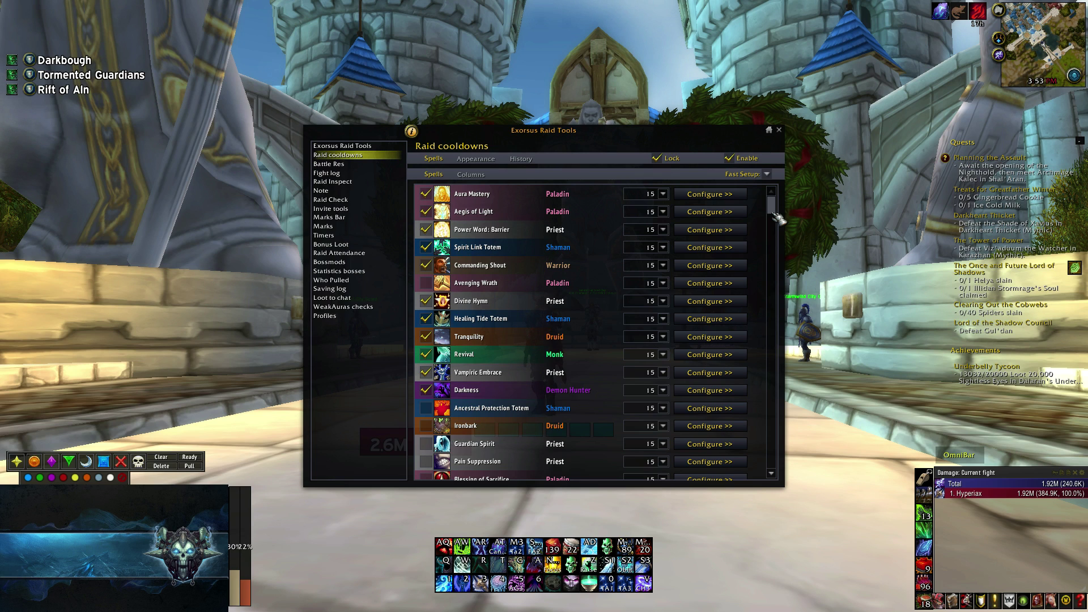
Preview the Fast Setup presets Raid CD's, Resurrections and Taunts, then view Appearance settings.
left_click(766, 174)
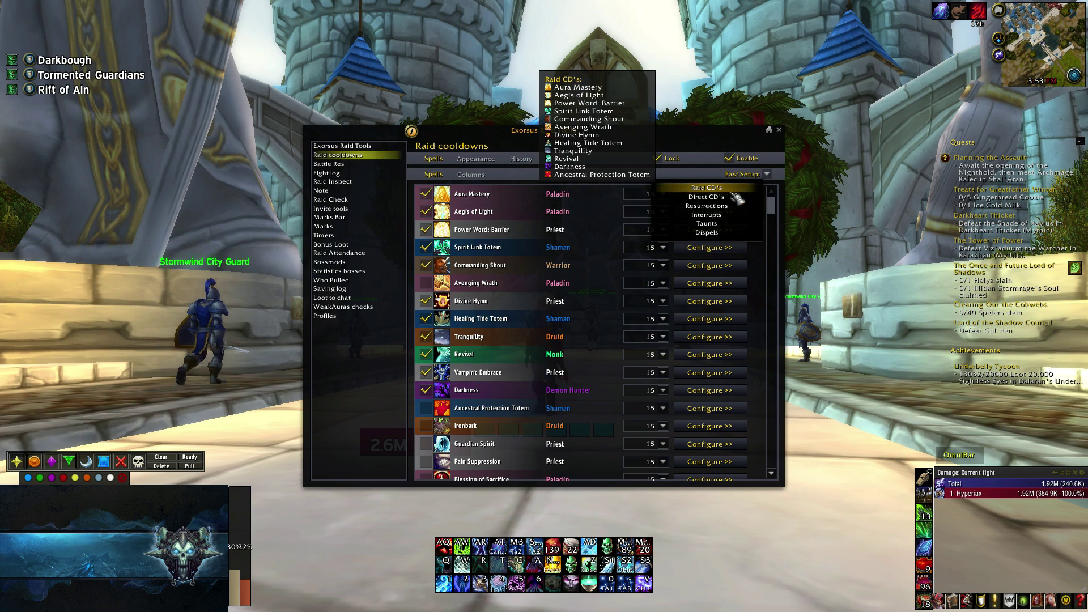
mouse_move(733, 209)
mouse_move(732, 228)
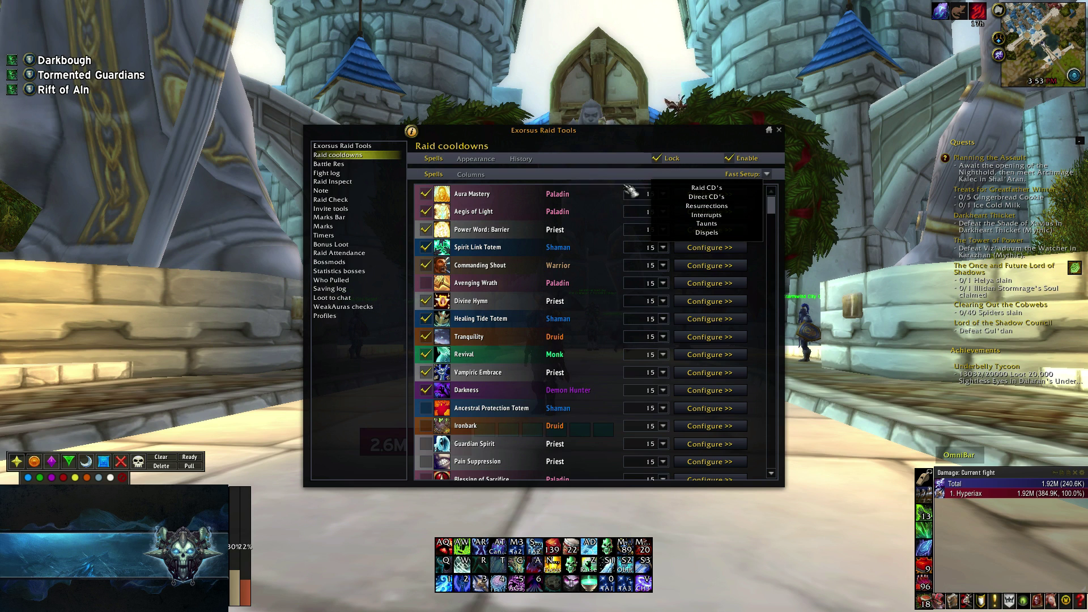
left_click(493, 164)
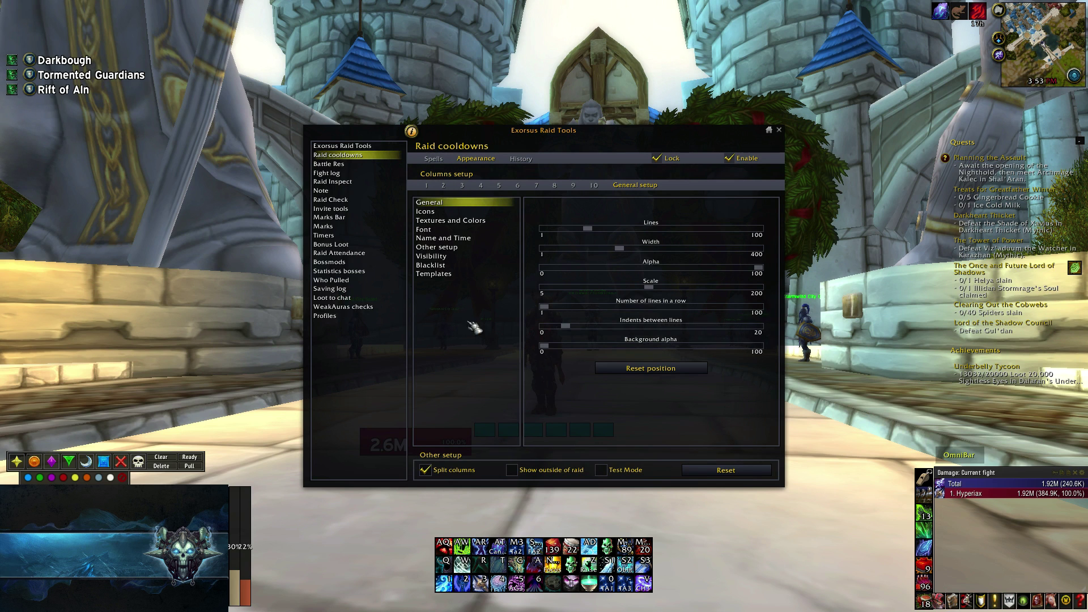
Scroll through the Templates previews of cooldown bar layouts, then go to Battle Res.
left_click(445, 274)
scroll(674, 327, "down", 8)
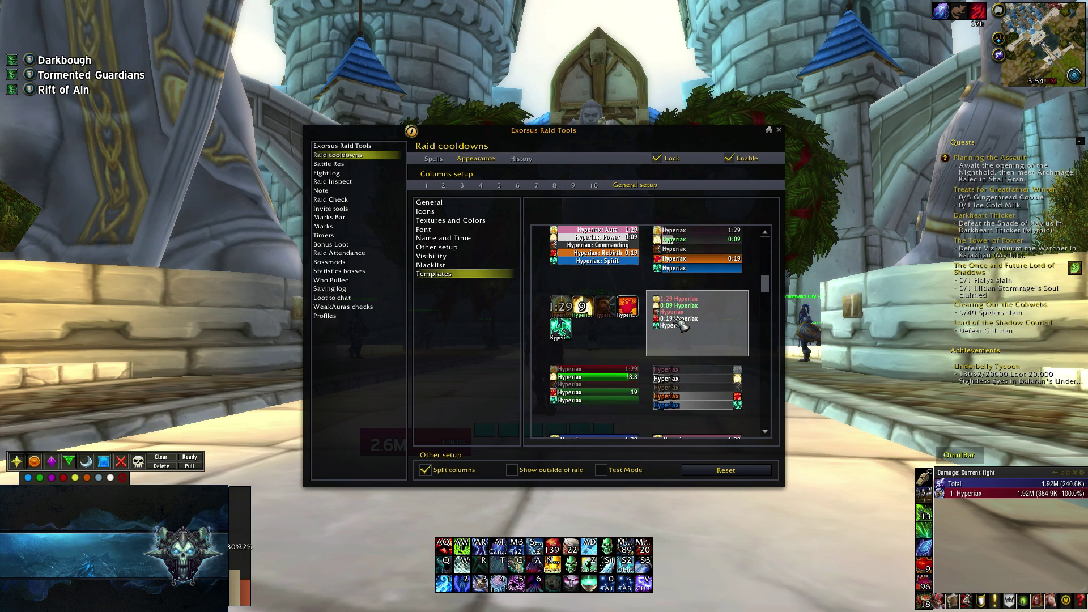
scroll(680, 321, "down", 5)
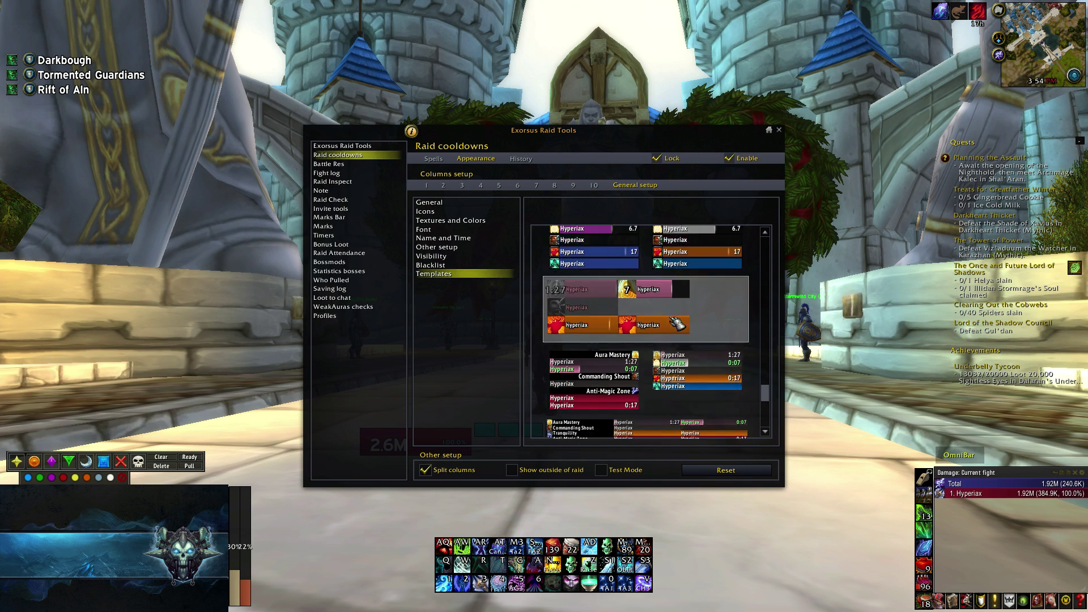
scroll(682, 326, "up", 12)
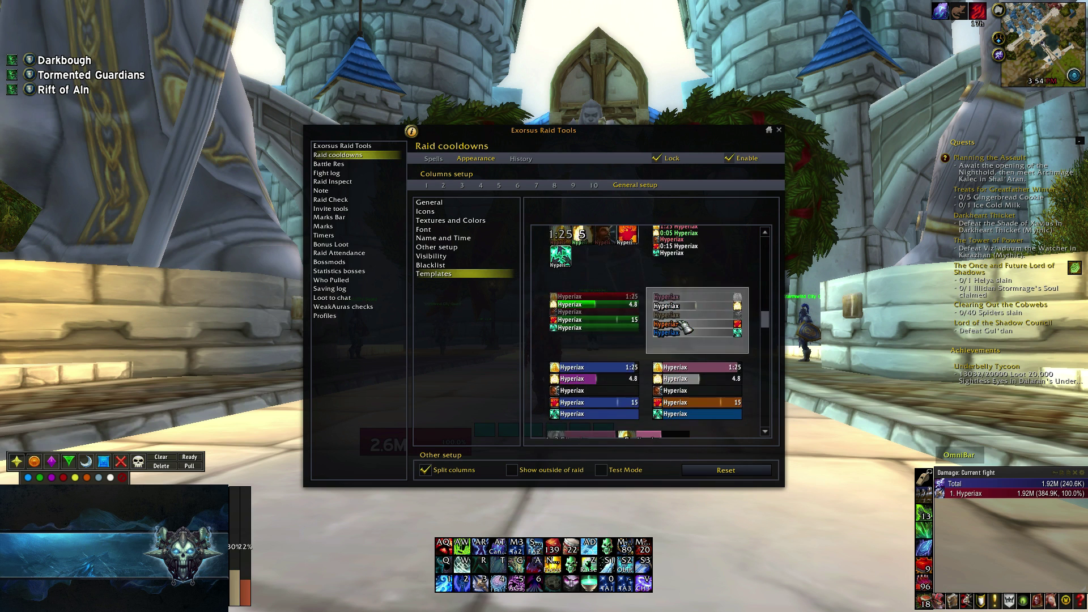
scroll(676, 322, "down", 5)
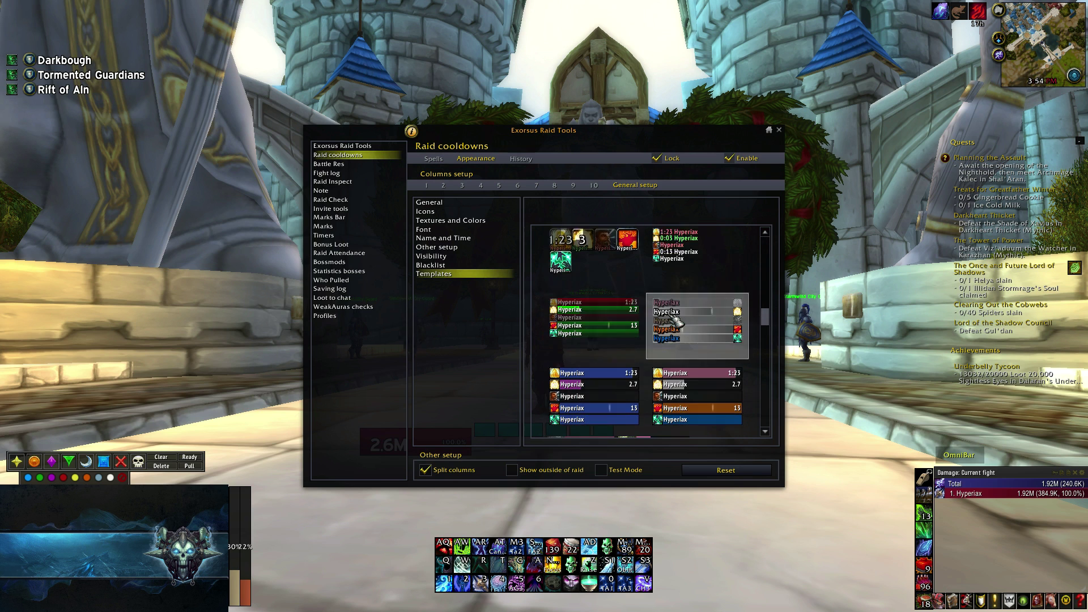
scroll(675, 320, "down", 3)
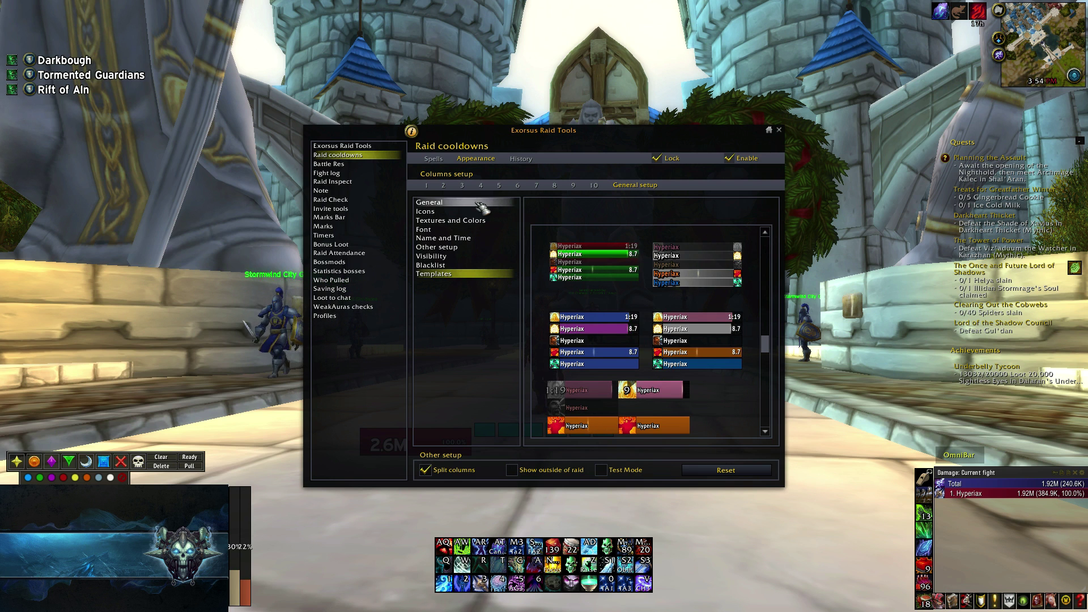
left_click_drag(766, 343, 763, 244)
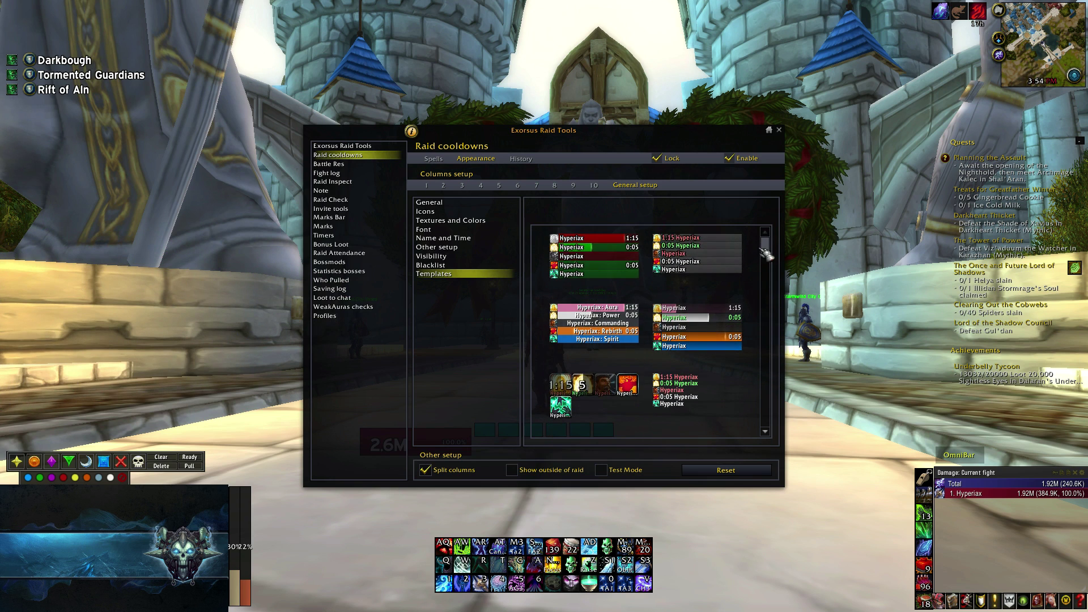
left_click(366, 164)
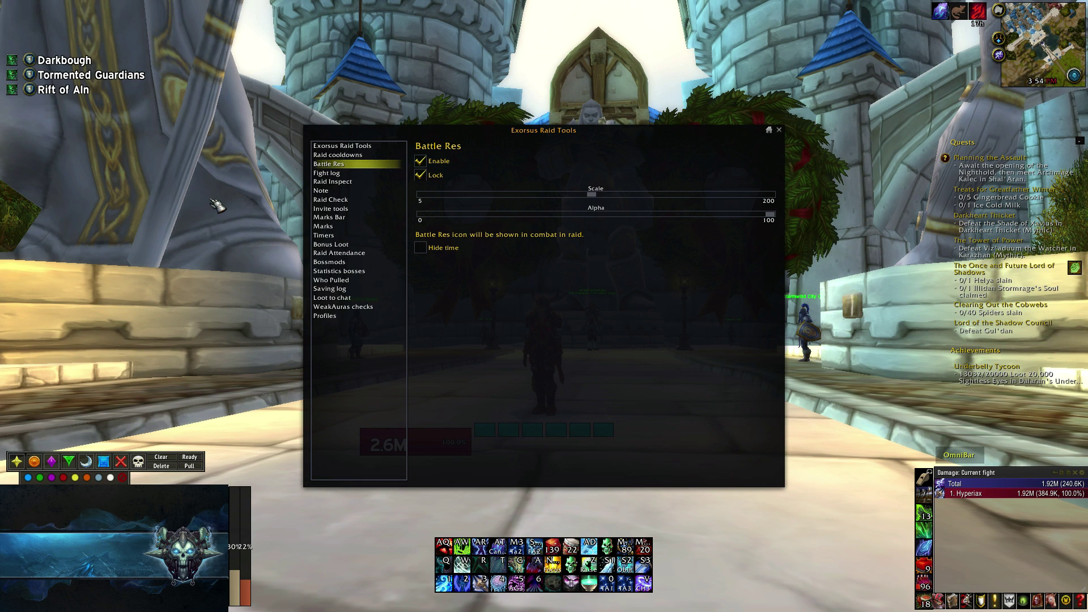
Toggle the Battle Res icon Lock off, on, and off again.
left_click(420, 175)
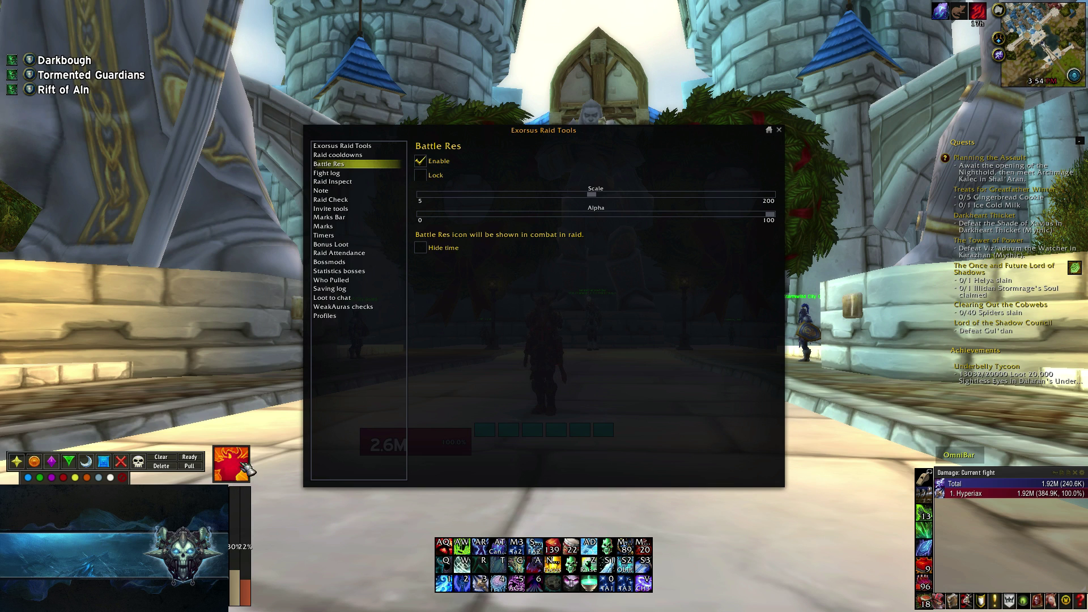
left_click(422, 178)
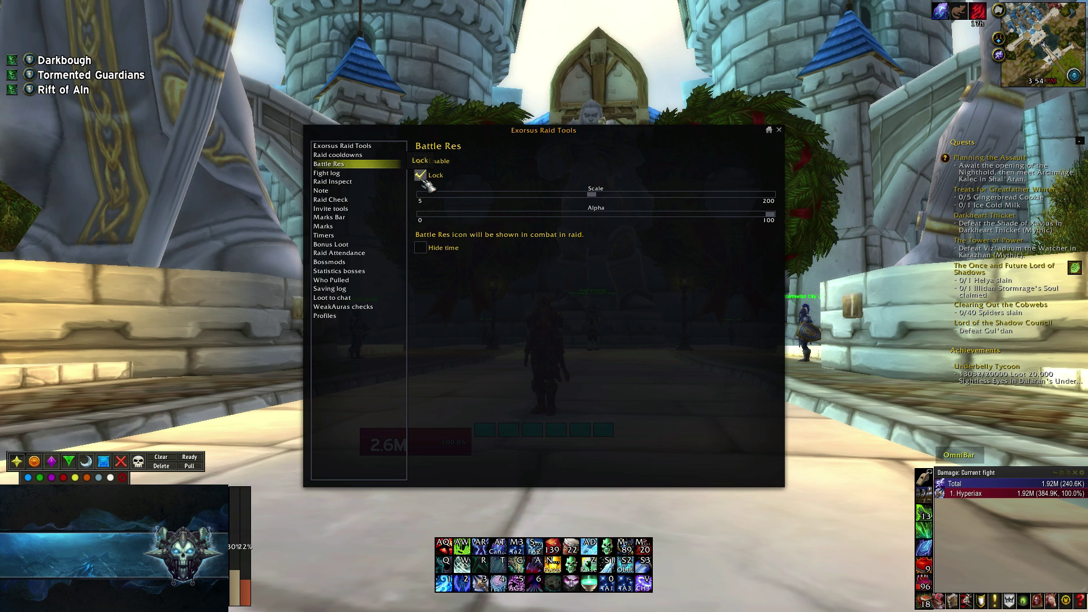
left_click(421, 176)
Nudge the window, disable the Battle Res module, and bring up Fight log settings.
mouse_move(600, 198)
left_mouse_down()
mouse_move(549, 195)
mouse_move(602, 202)
left_mouse_up()
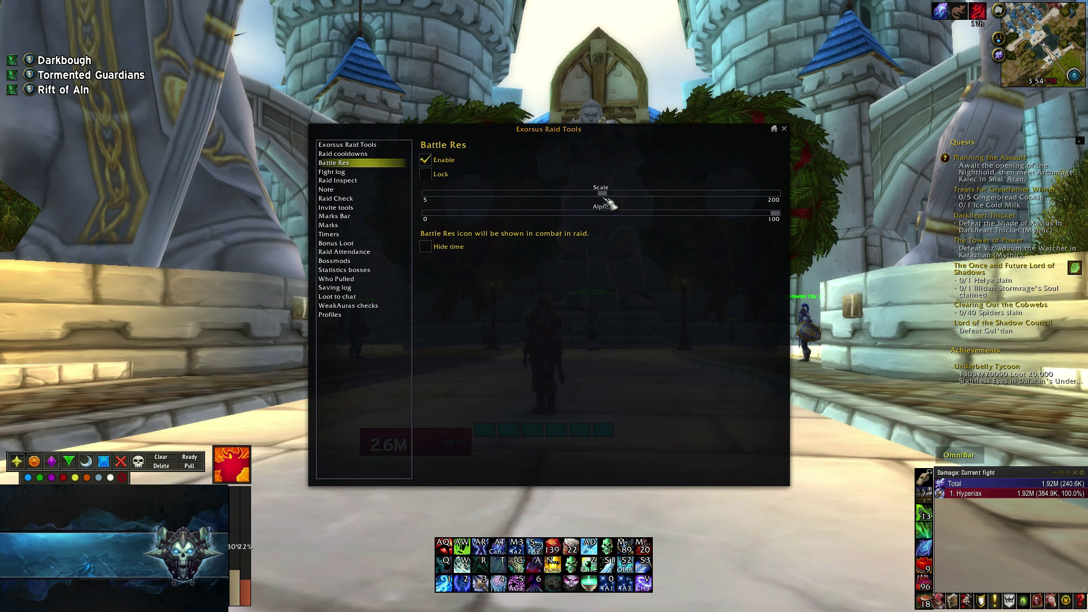
left_click(425, 162)
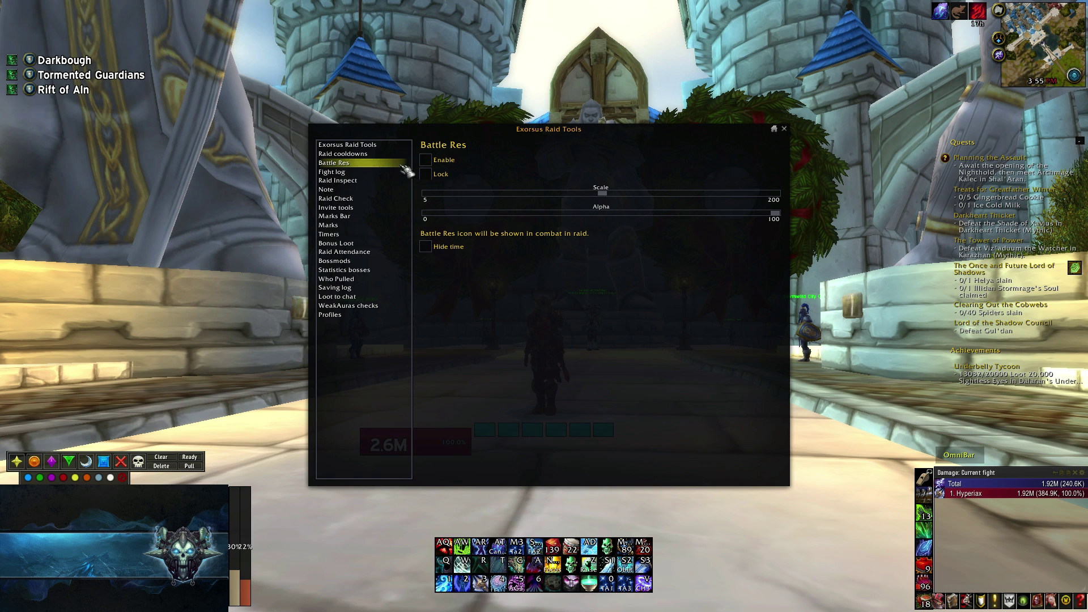
left_click(368, 173)
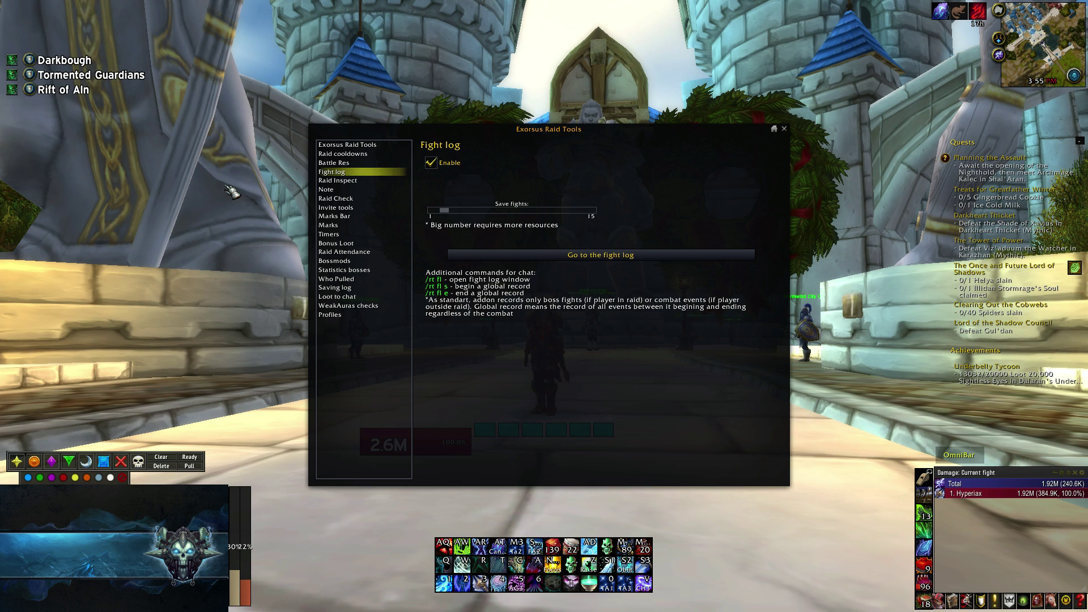
left_click(623, 254)
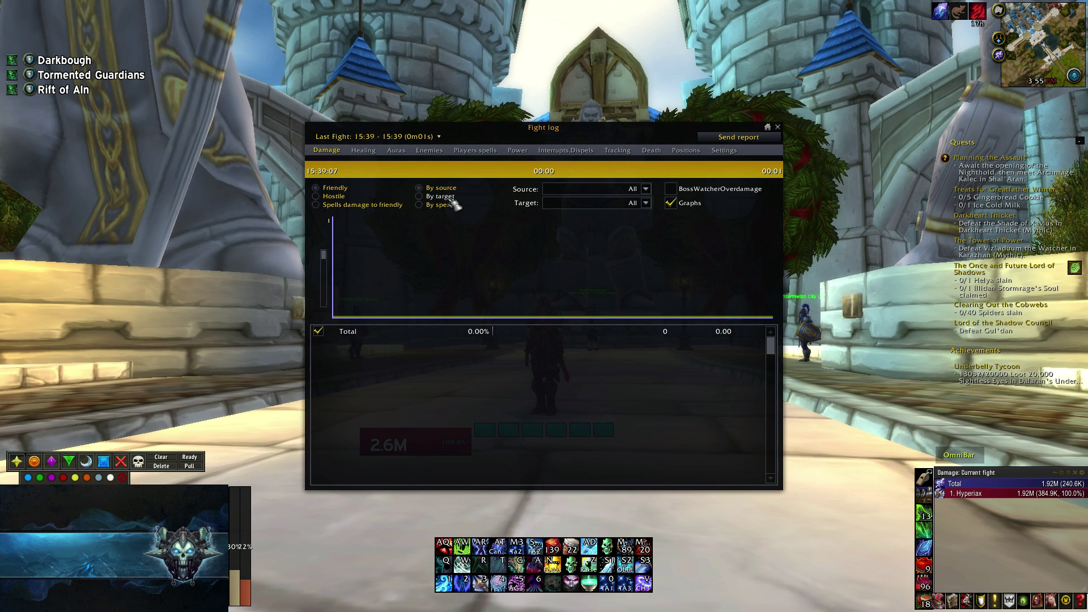
left_click(475, 156)
left_click(527, 153)
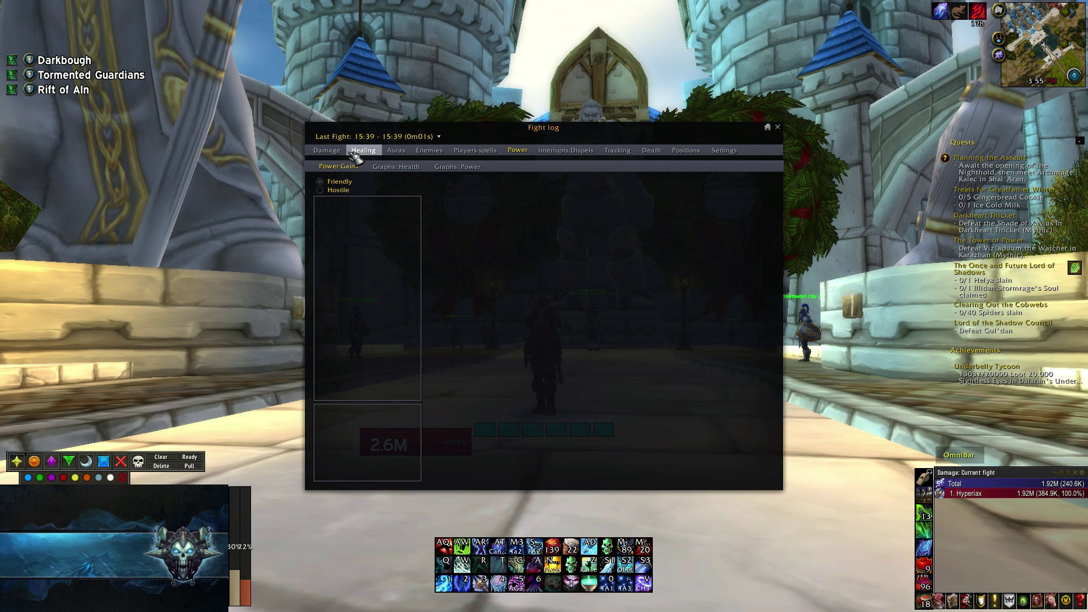
left_click(328, 152)
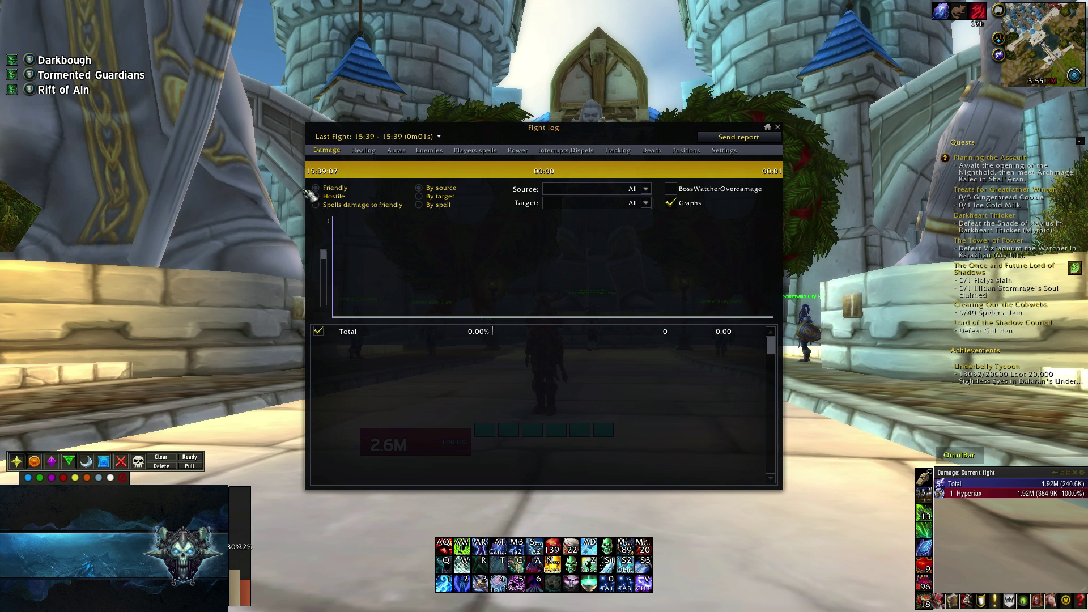
left_click(778, 126)
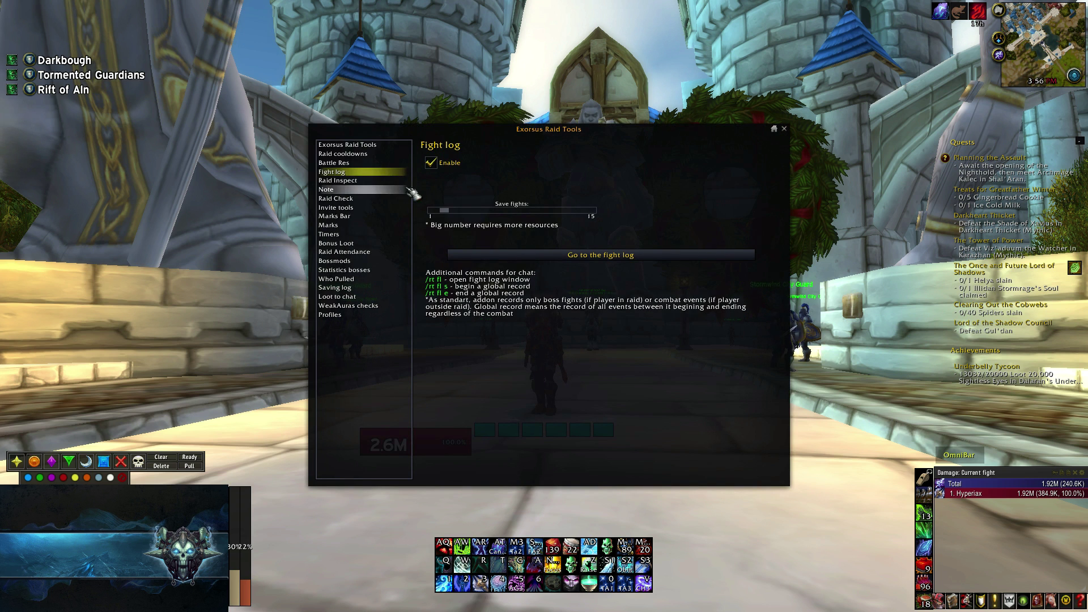
Open Raid Inspect and switch to the Artifact Power view of trait ranks.
left_click(363, 181)
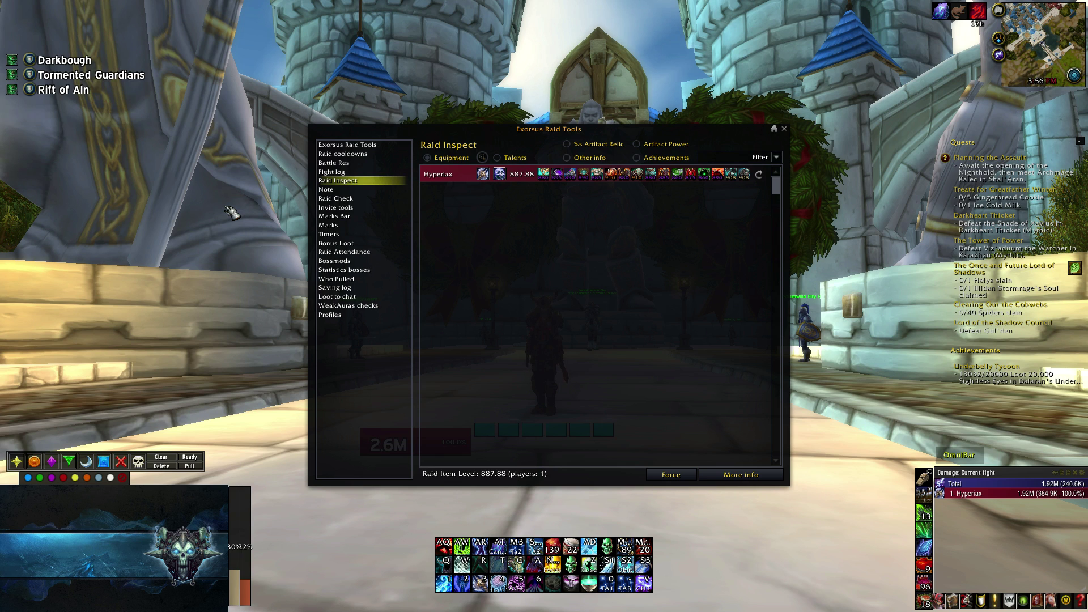
mouse_move(563, 181)
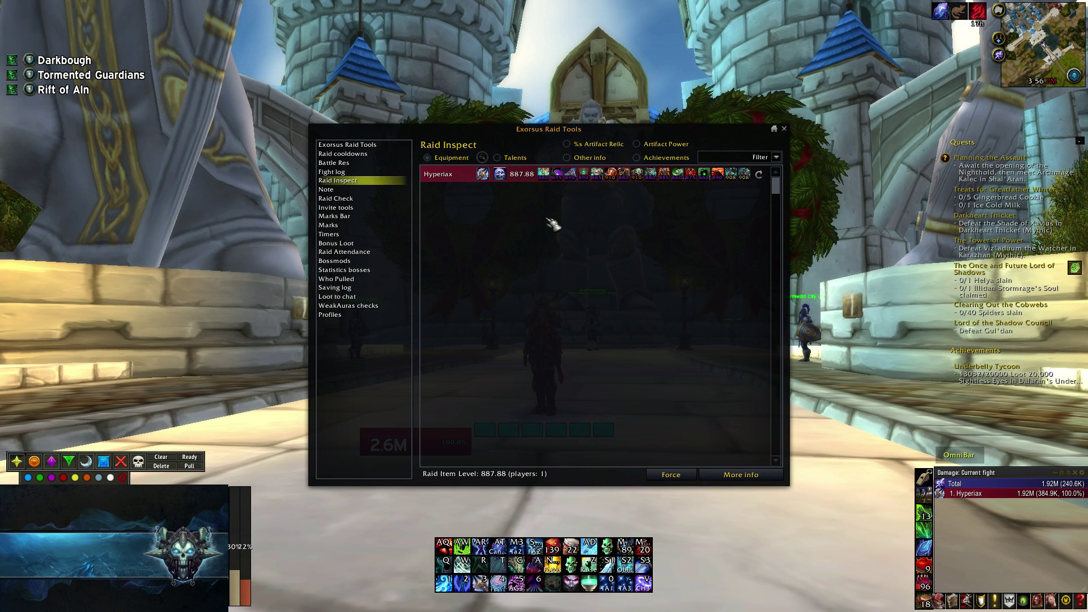
left_click(637, 144)
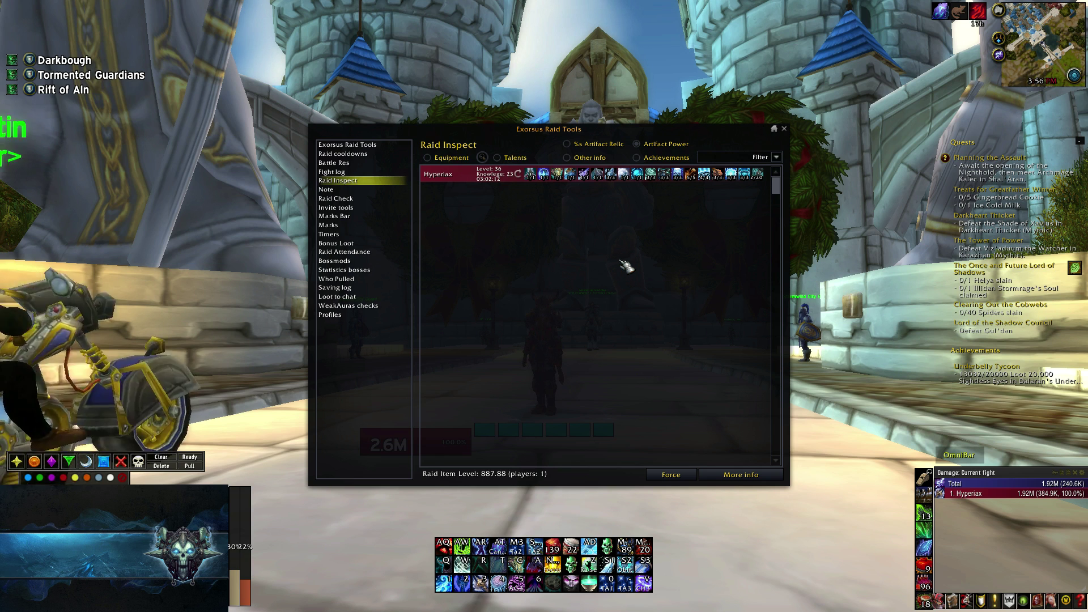
mouse_move(448, 184)
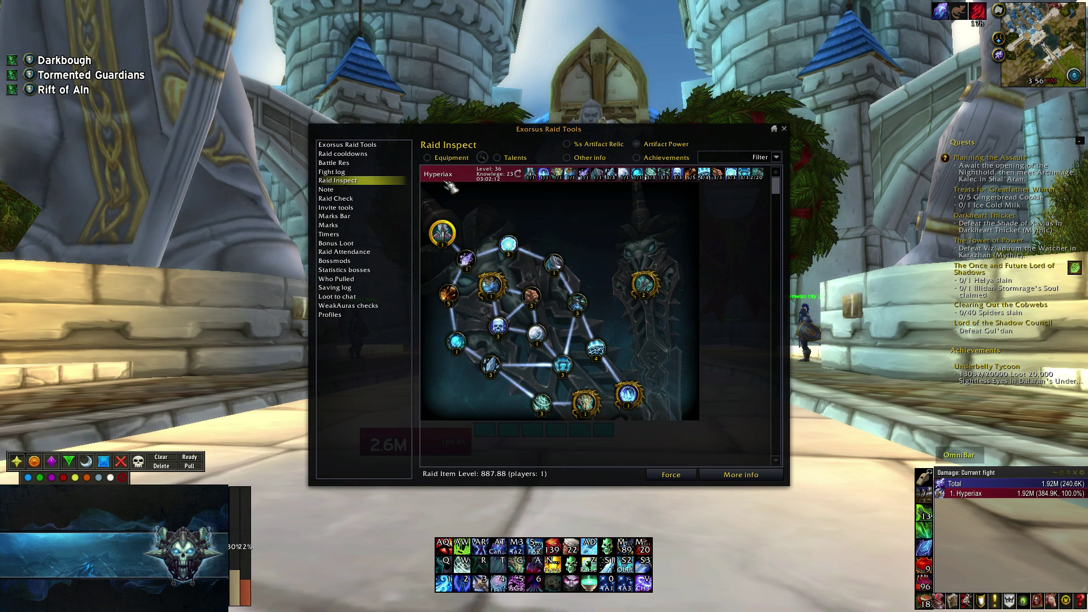
Open the Note page showing the Ursoc note's P1/P2 assignments.
left_click(328, 190)
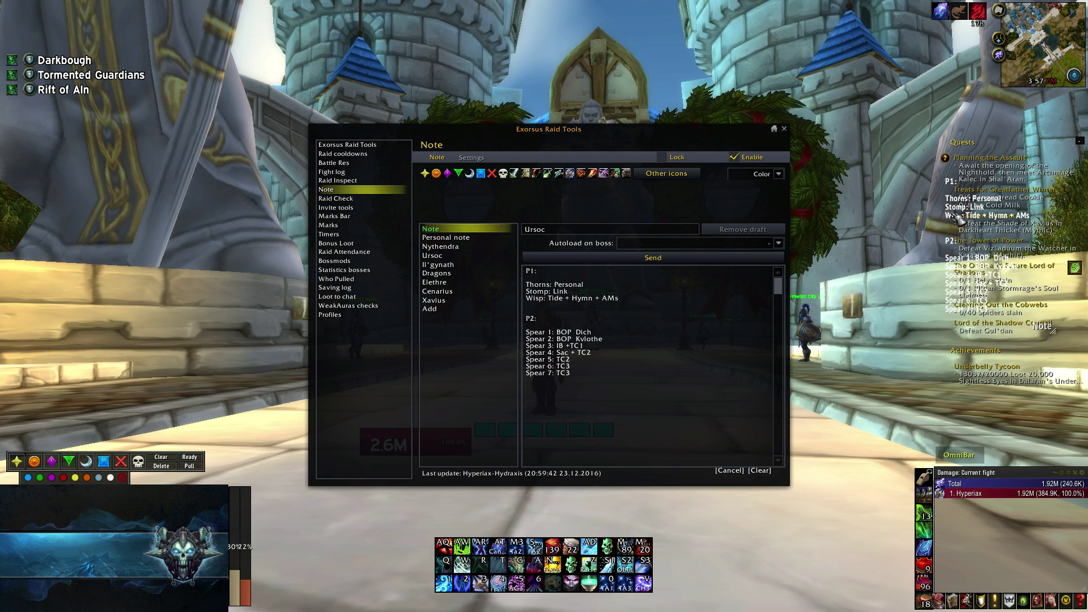
Enable the on-screen note and drag its overlay to the top-left corner.
left_click(735, 156)
left_click_drag(149, 224, 185, 109)
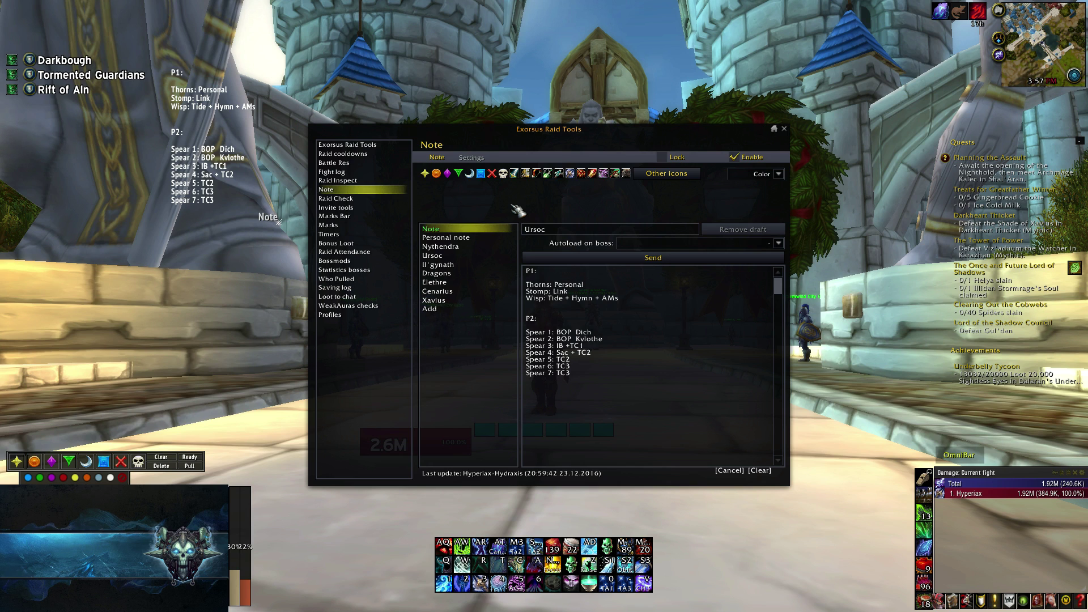
Browse the Other icons picker, close it, and go to Raid Check.
left_click(660, 173)
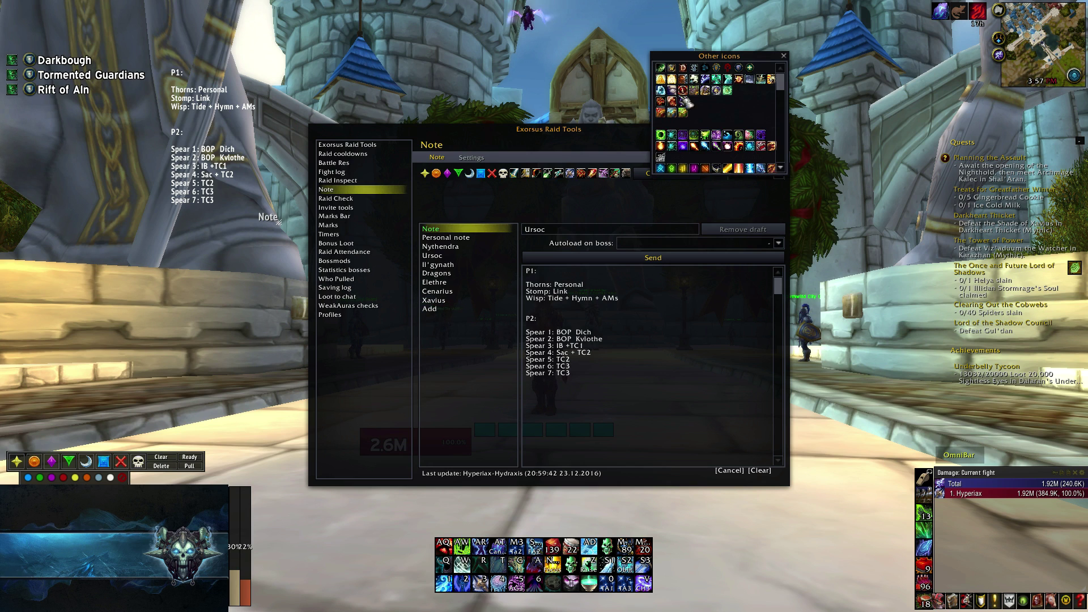
scroll(685, 102, "down", 6)
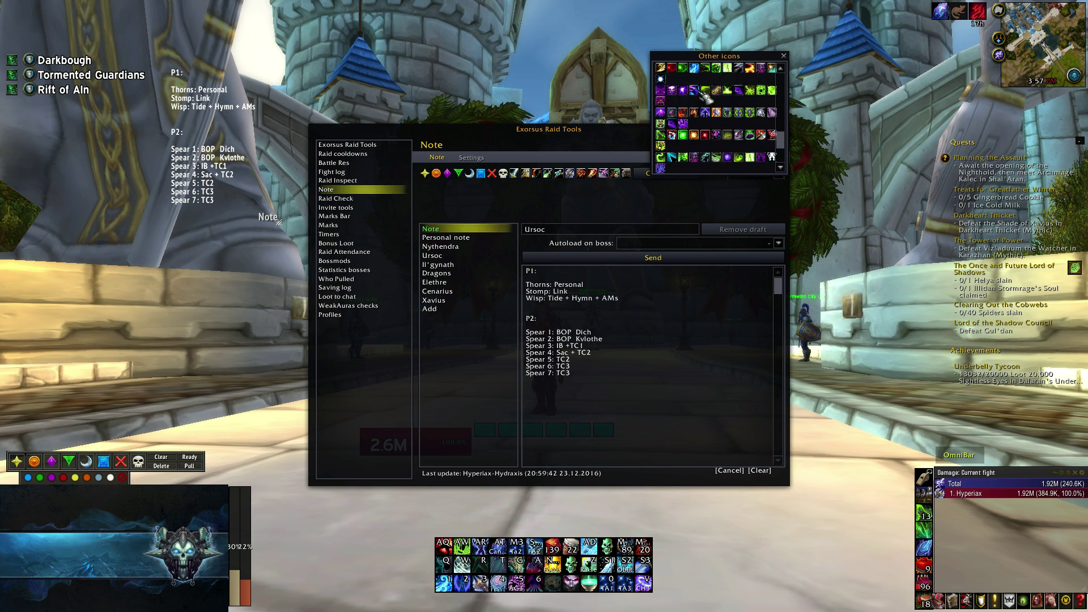
scroll(705, 97, "down", 2)
left_click(783, 56)
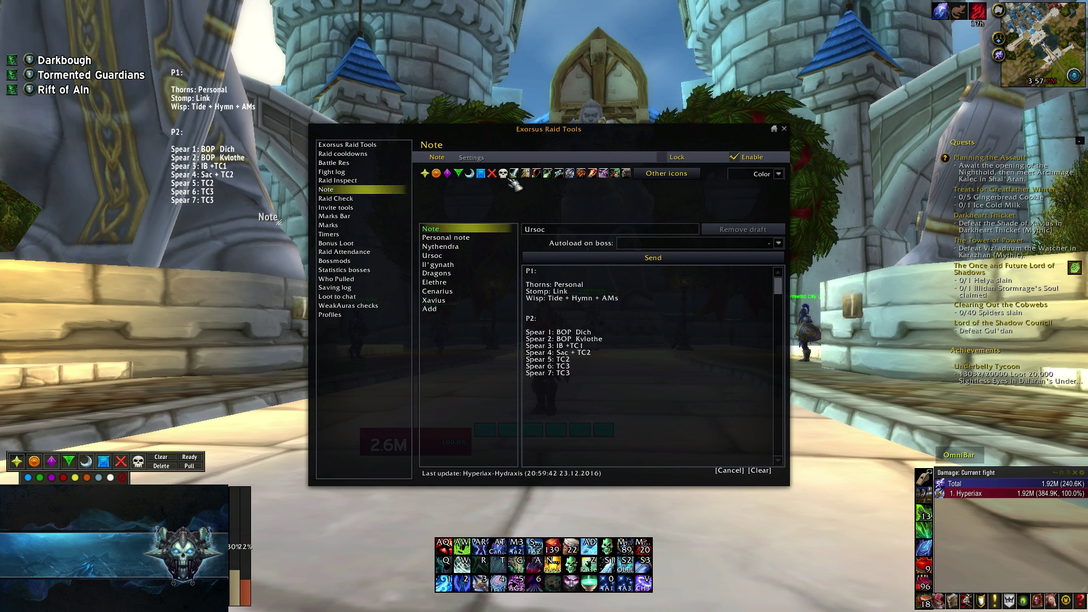
left_click(378, 199)
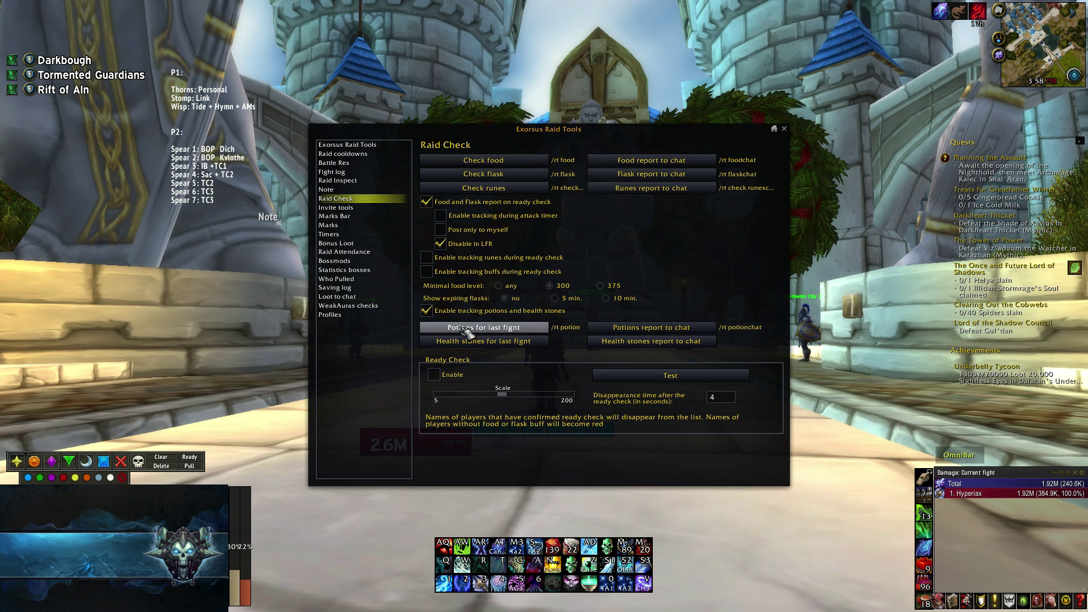
Open Invite tools, showing 'inv + invite' keyword invites, Officer autopromote, Rare loot threshold.
left_click(371, 208)
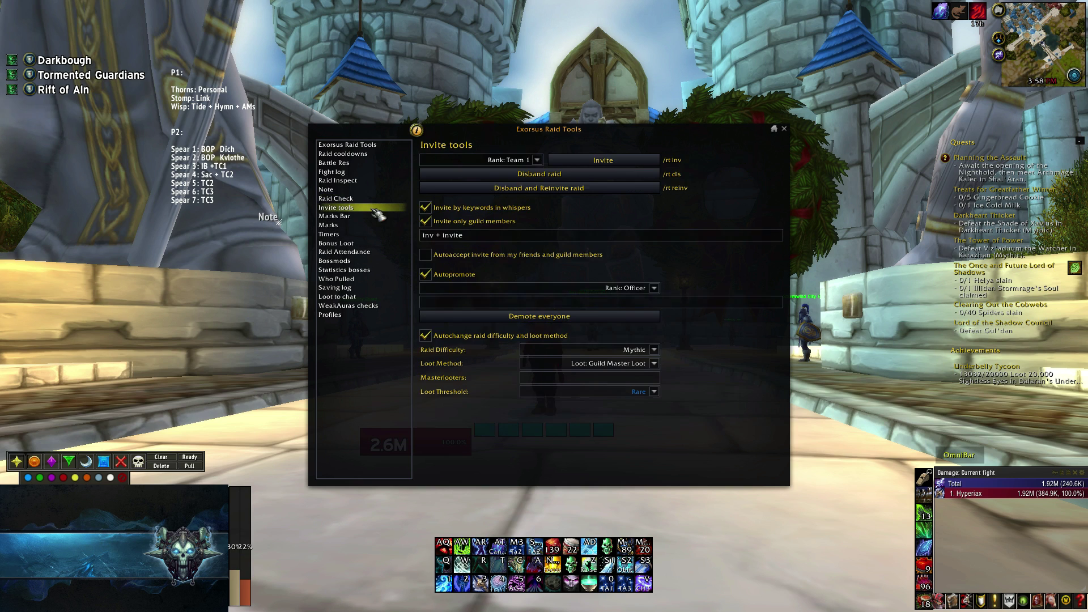